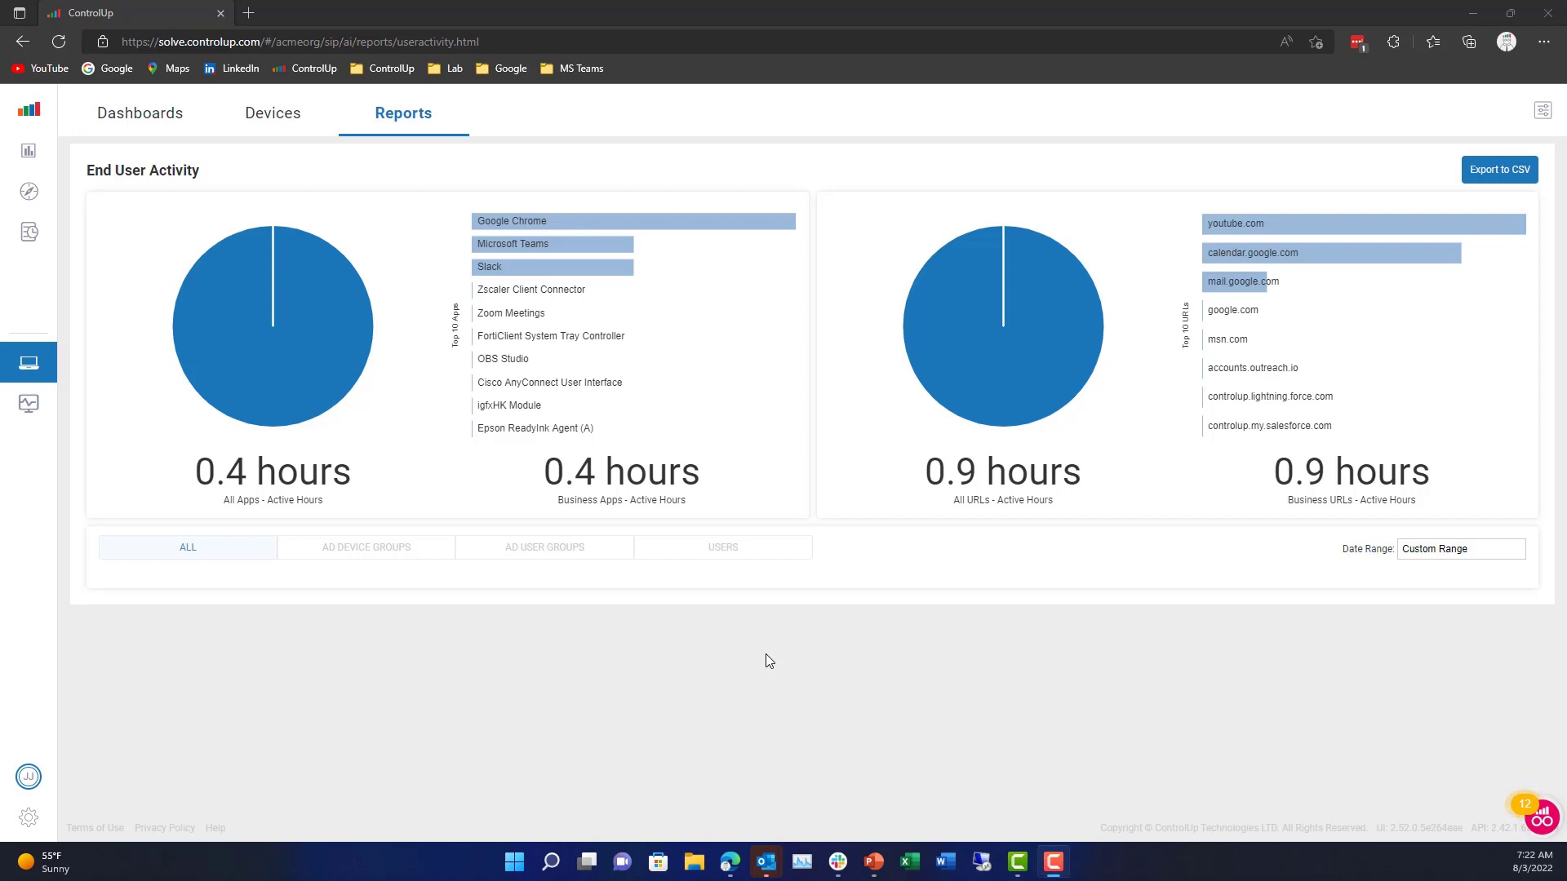
Step: Set the report's Date Range to the This Year preset
click(1436, 554)
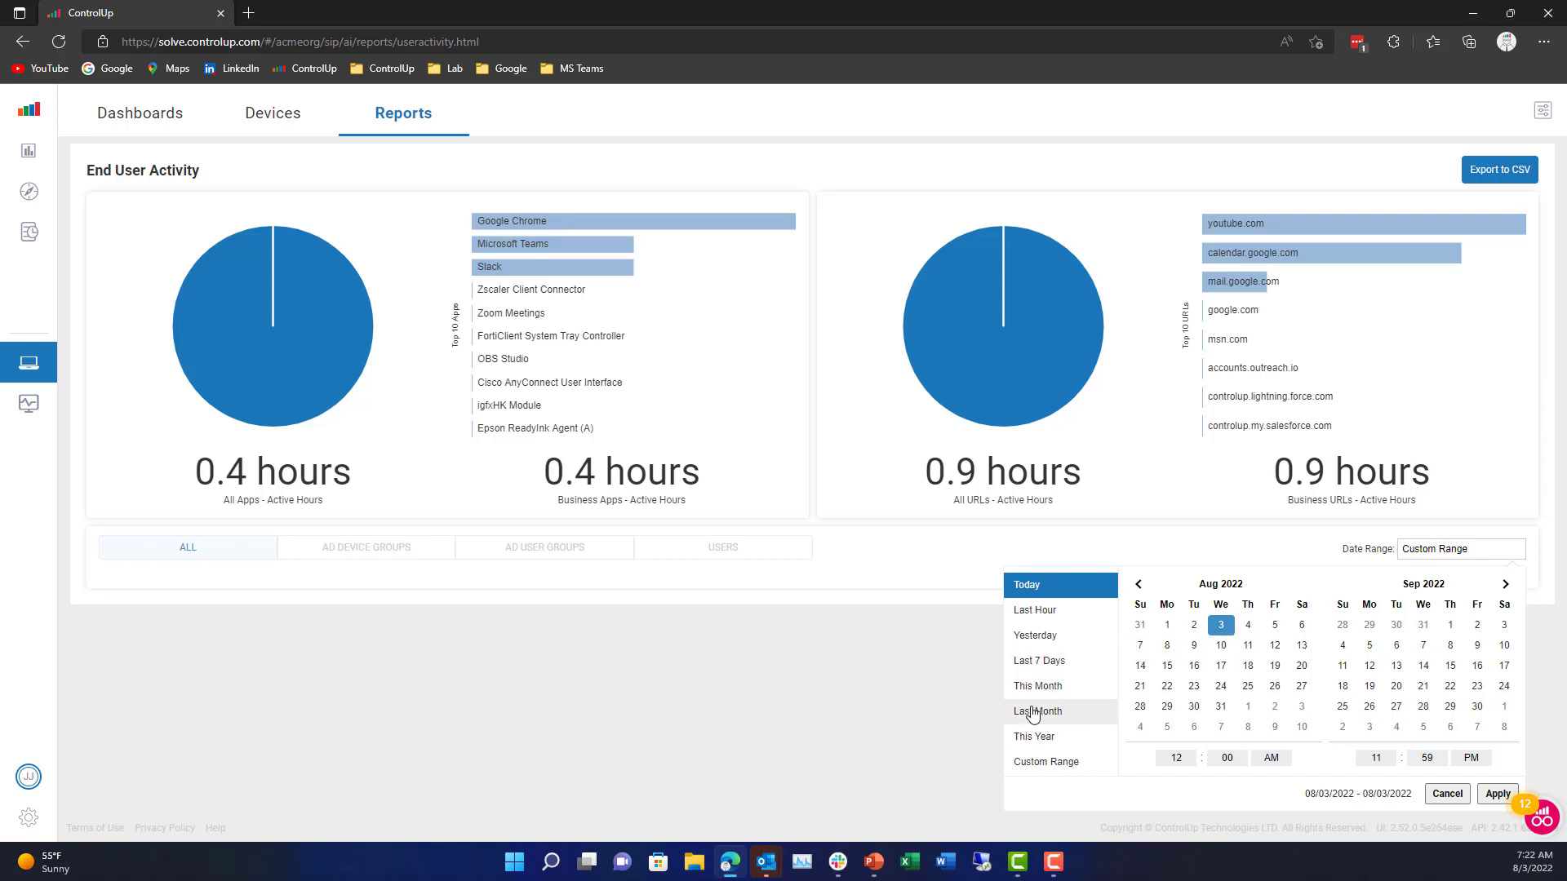
click(1033, 739)
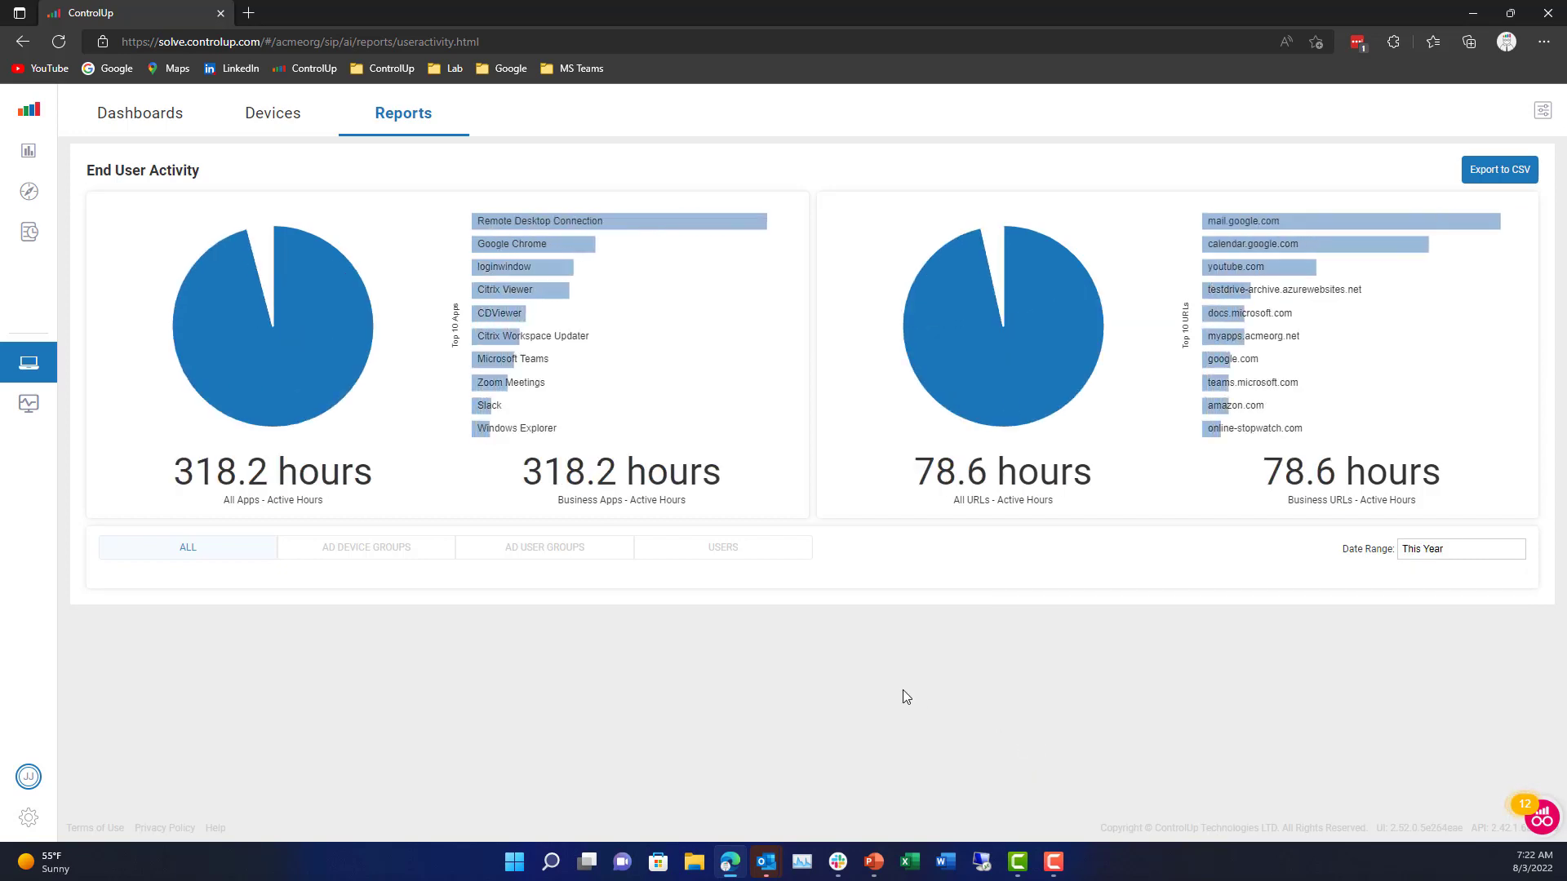
Step: Filter the report to the Non-Domain Devices device group and the Mac user group
click(256, 549)
click(341, 548)
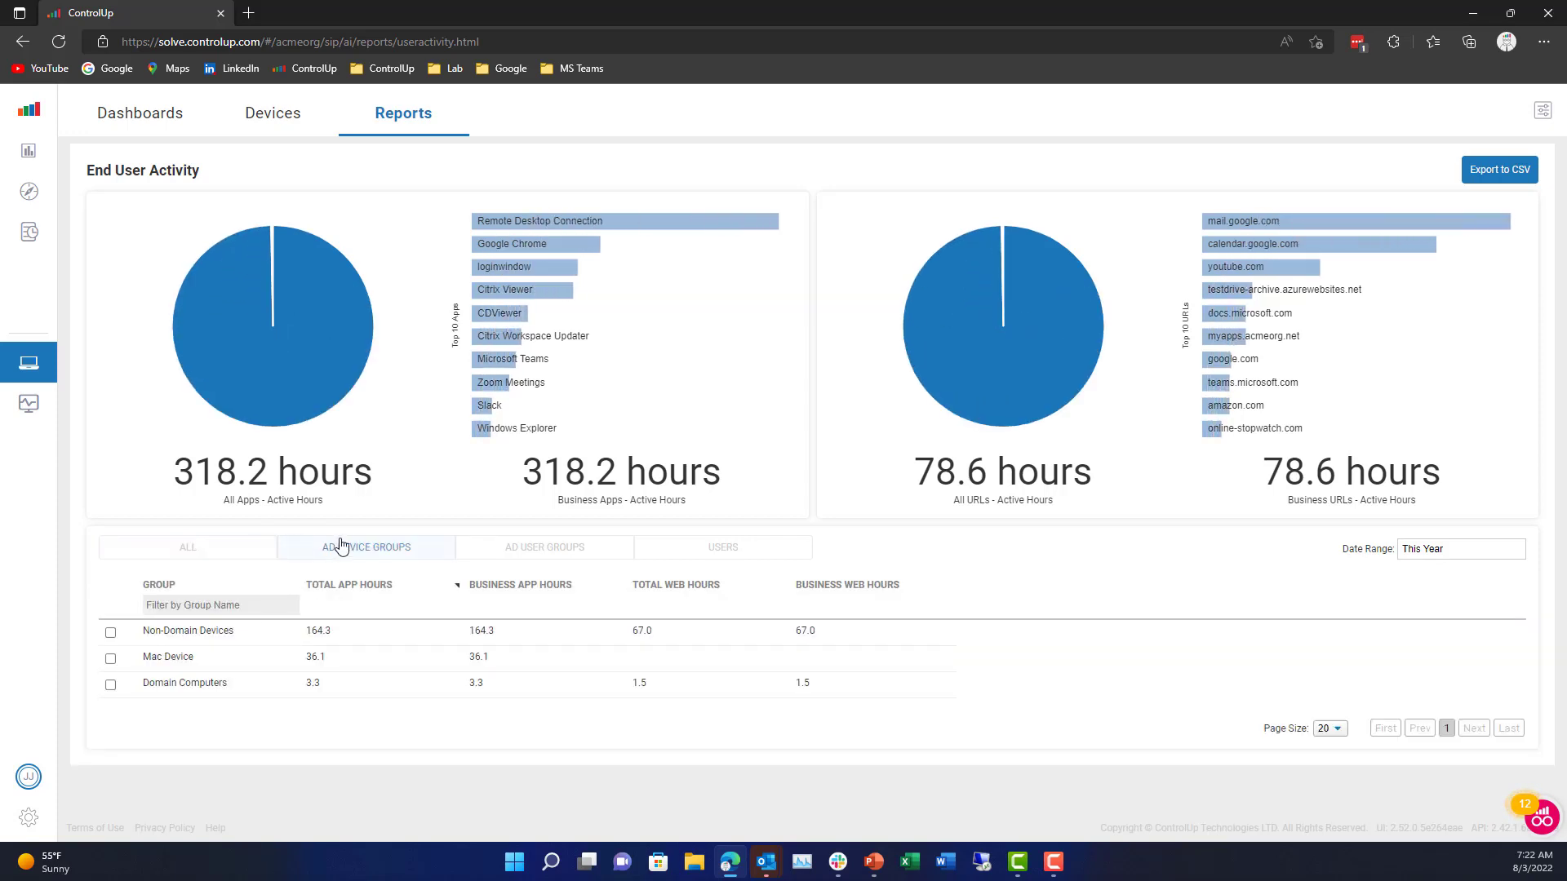
click(110, 686)
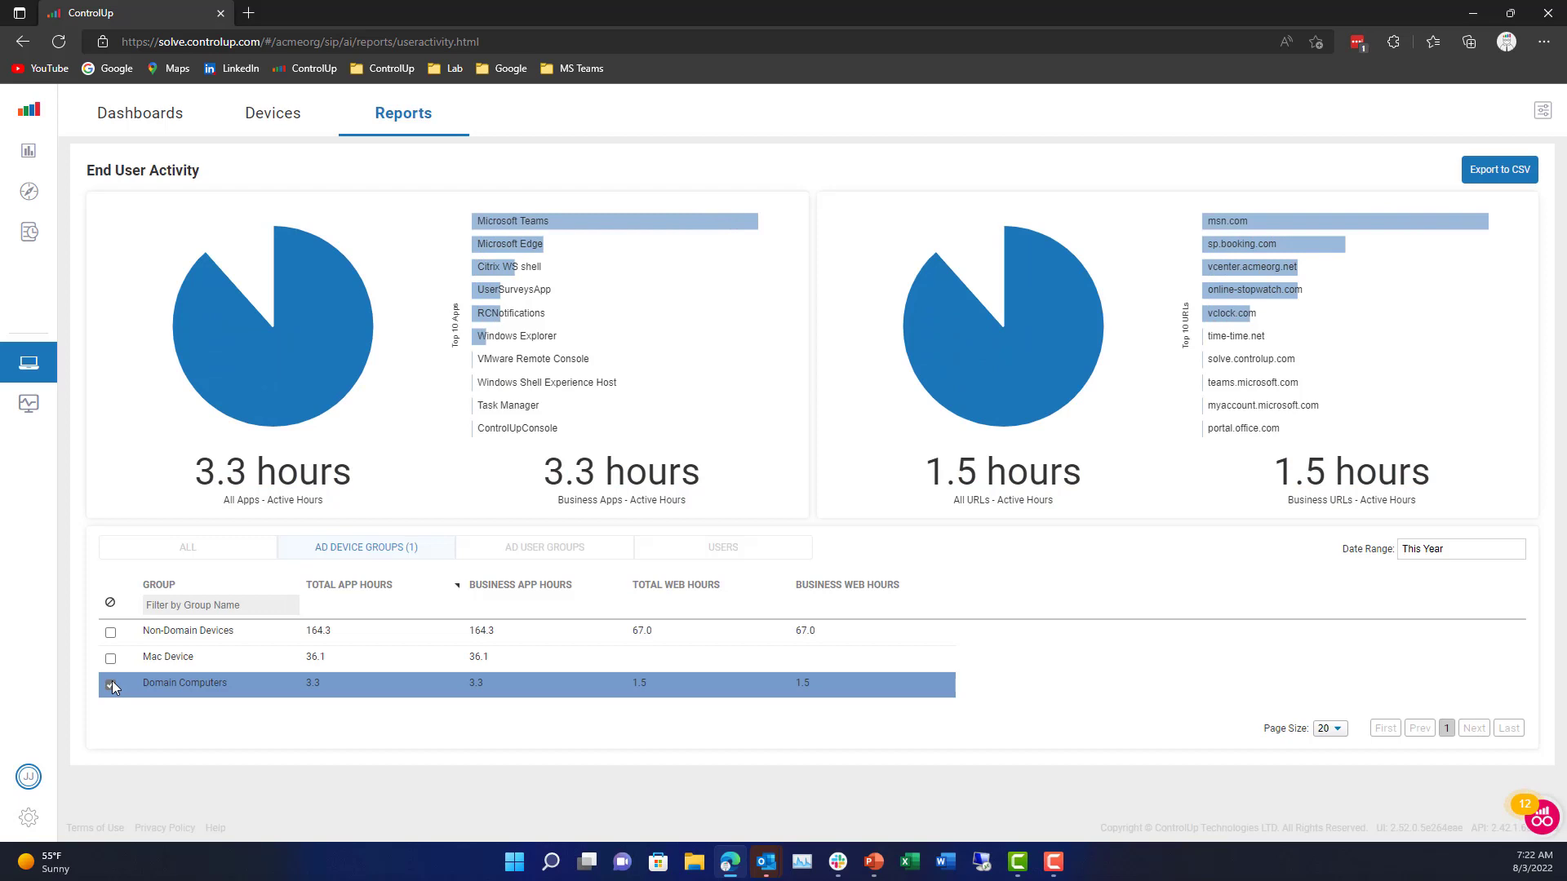
click(109, 687)
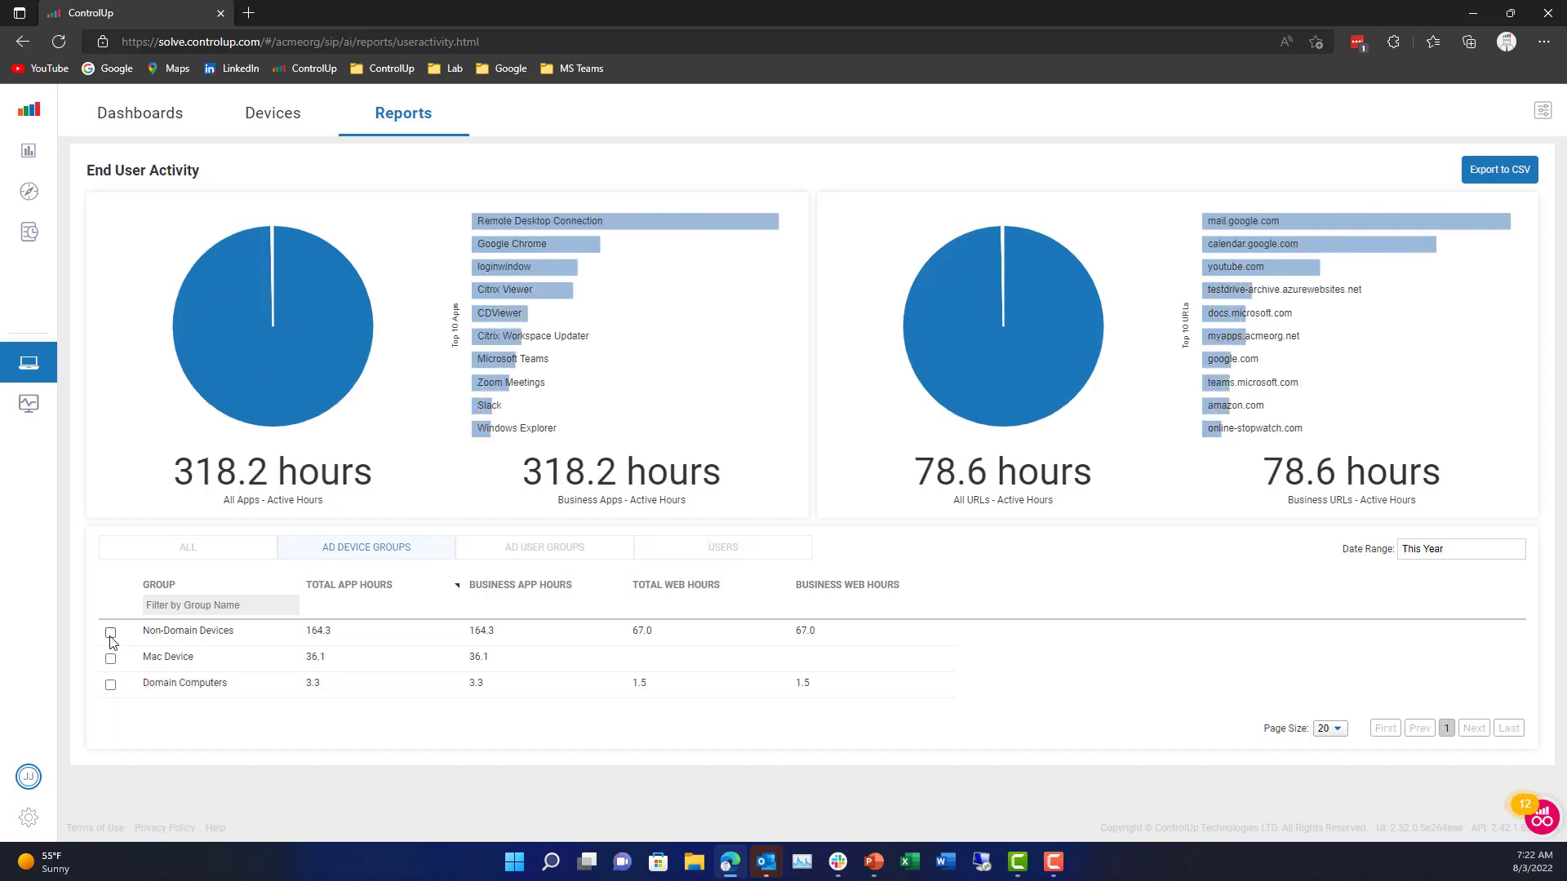
click(167, 633)
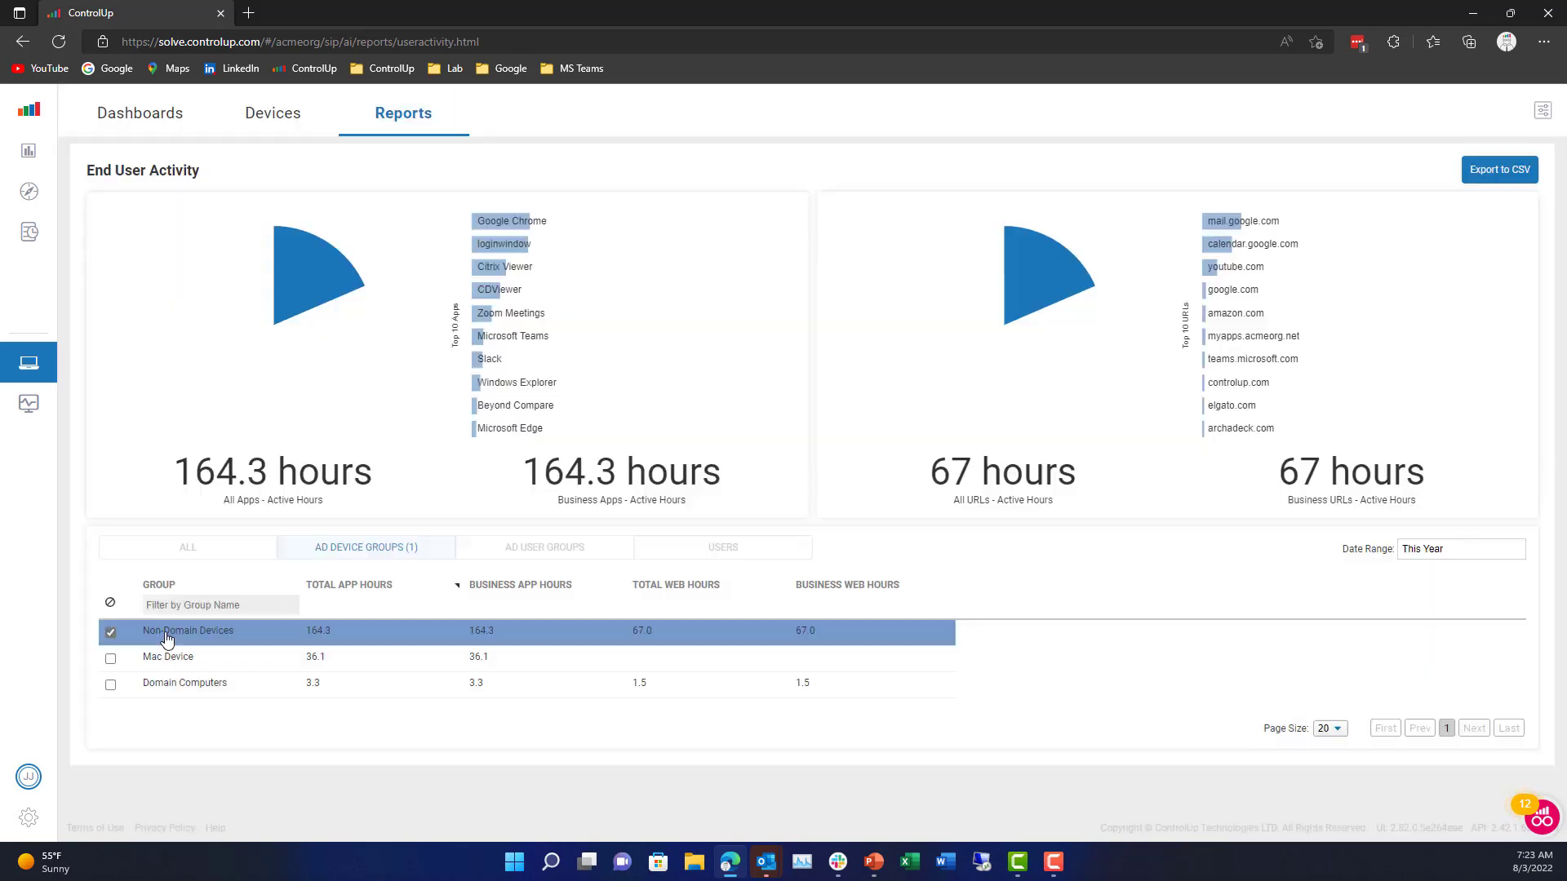
click(533, 554)
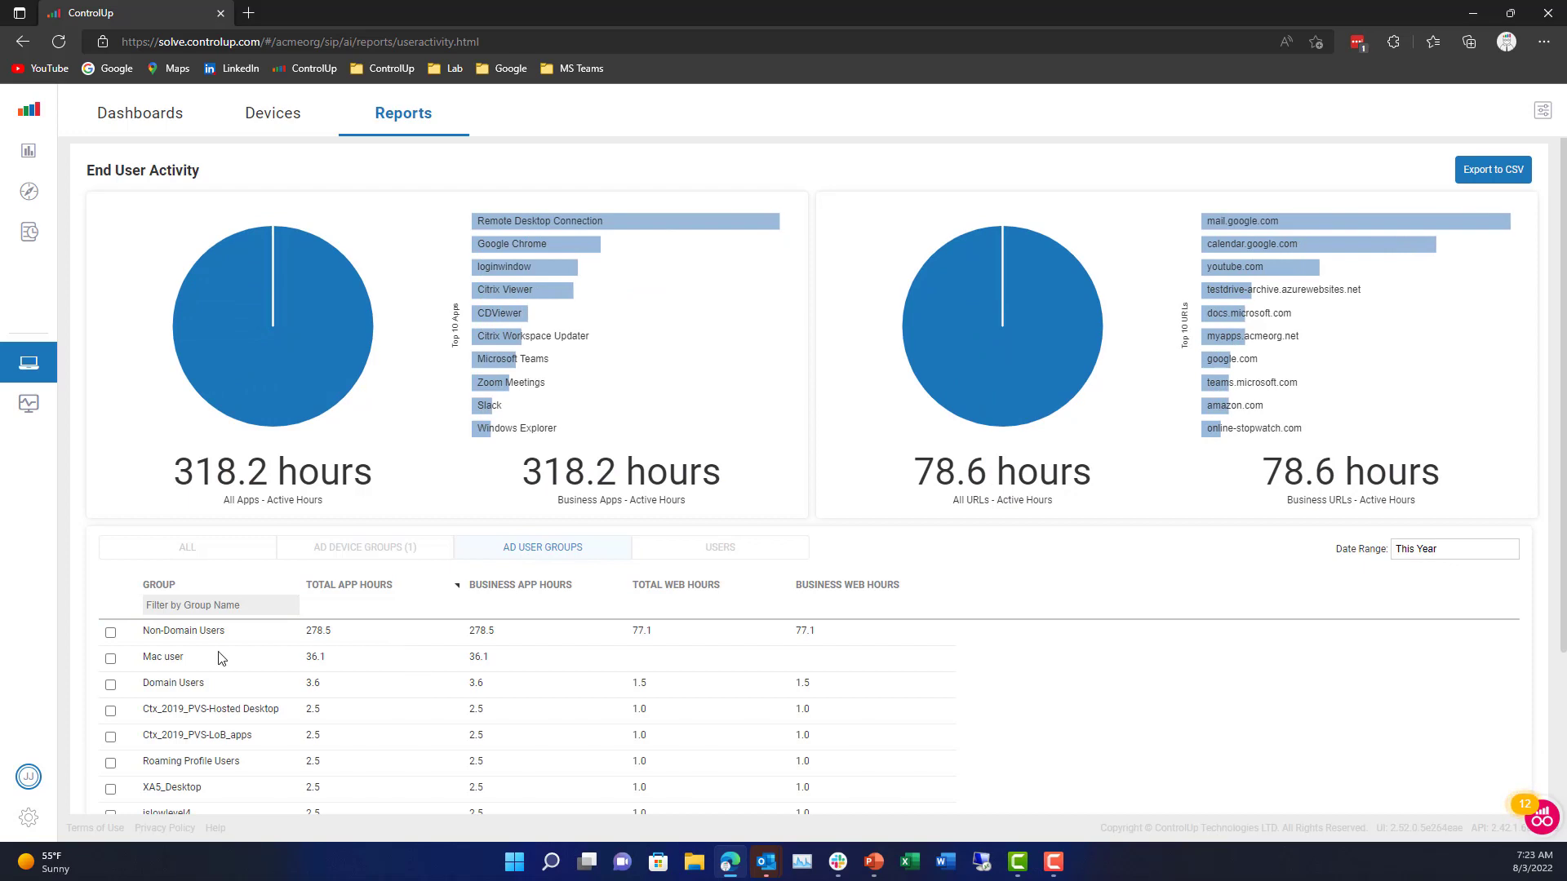
click(108, 658)
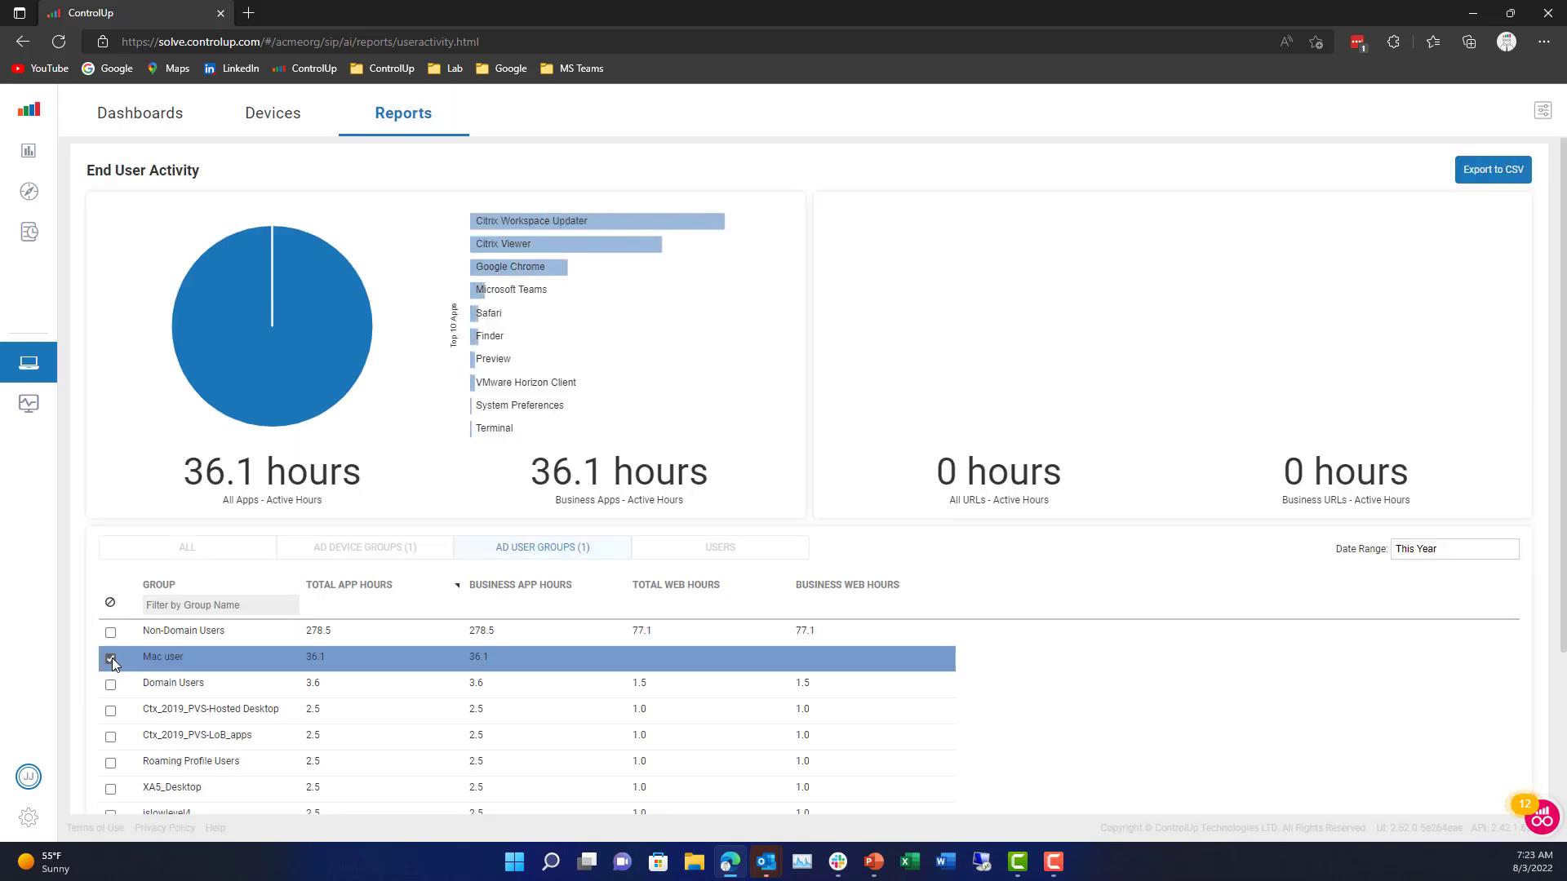
Step: Filter the report to one user under USERS, then open Configuration > Settings
click(710, 548)
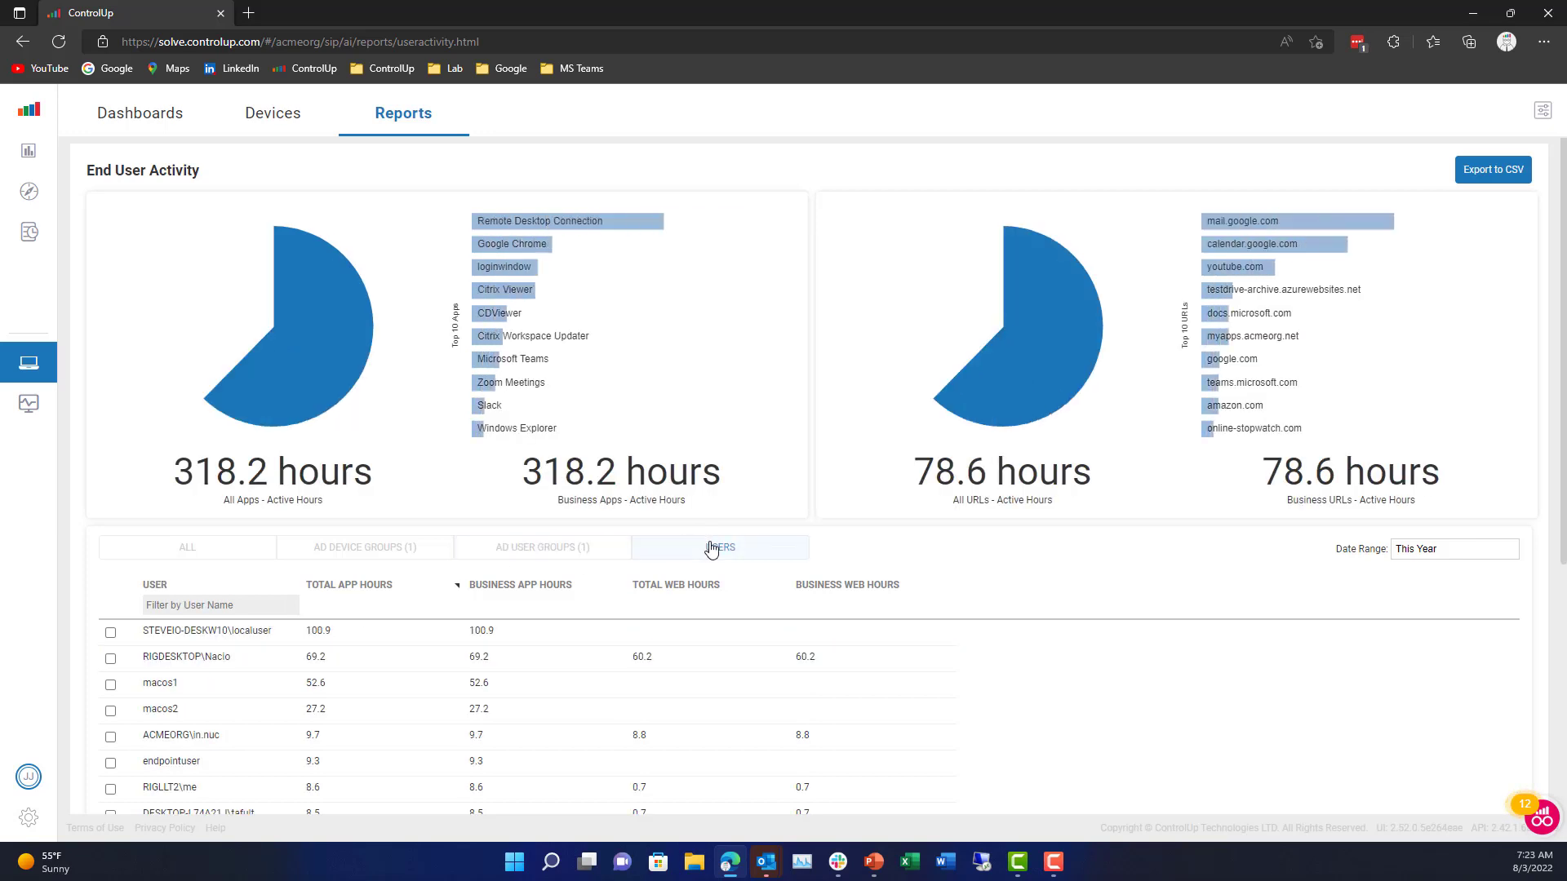
click(111, 659)
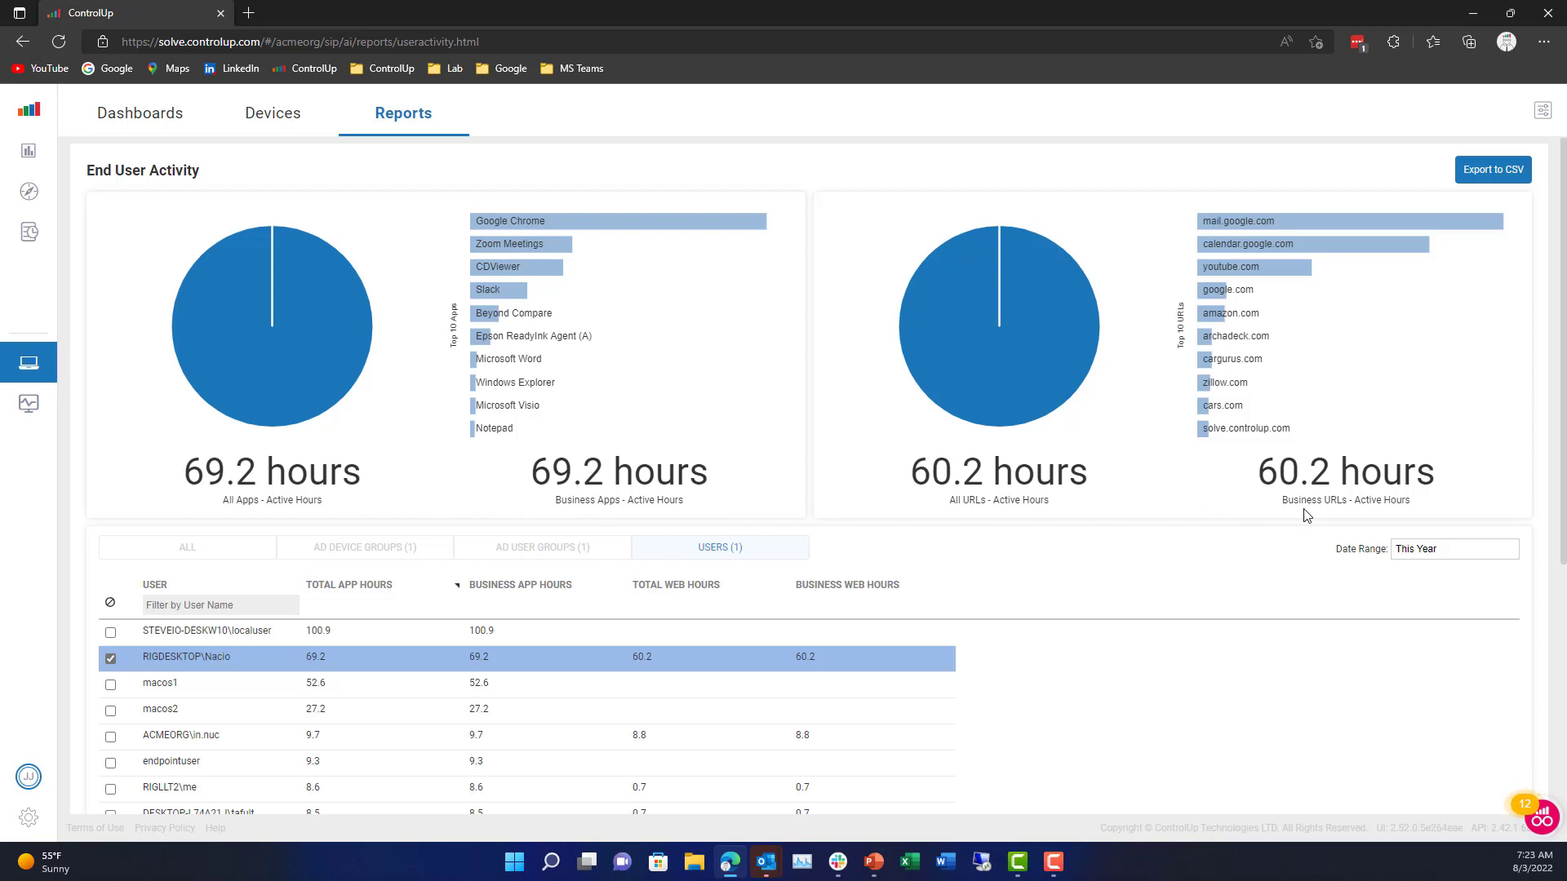
click(1543, 111)
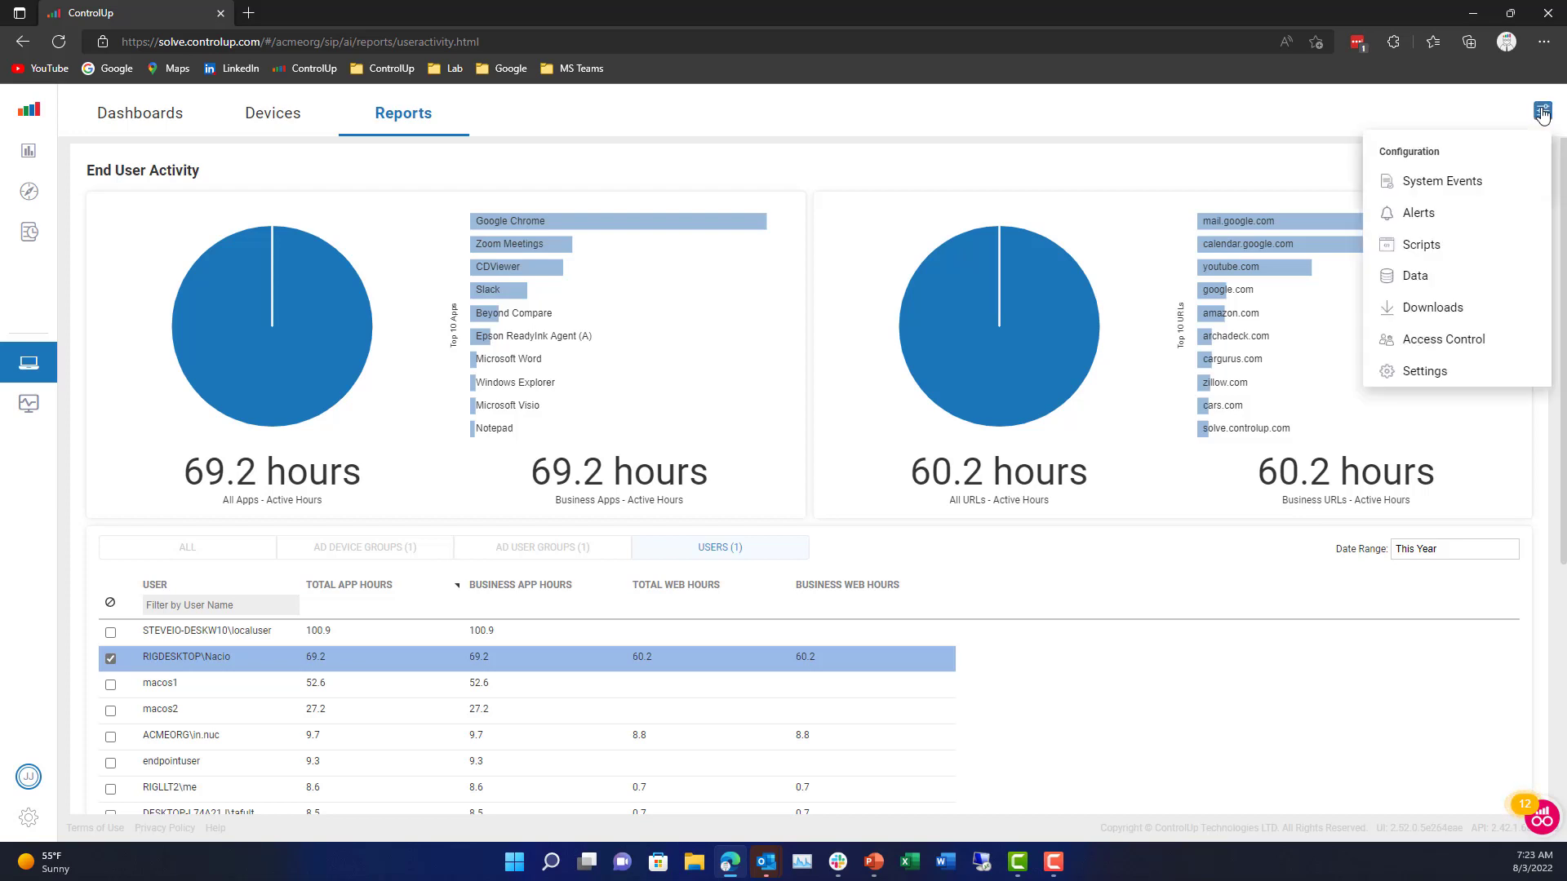
click(1426, 377)
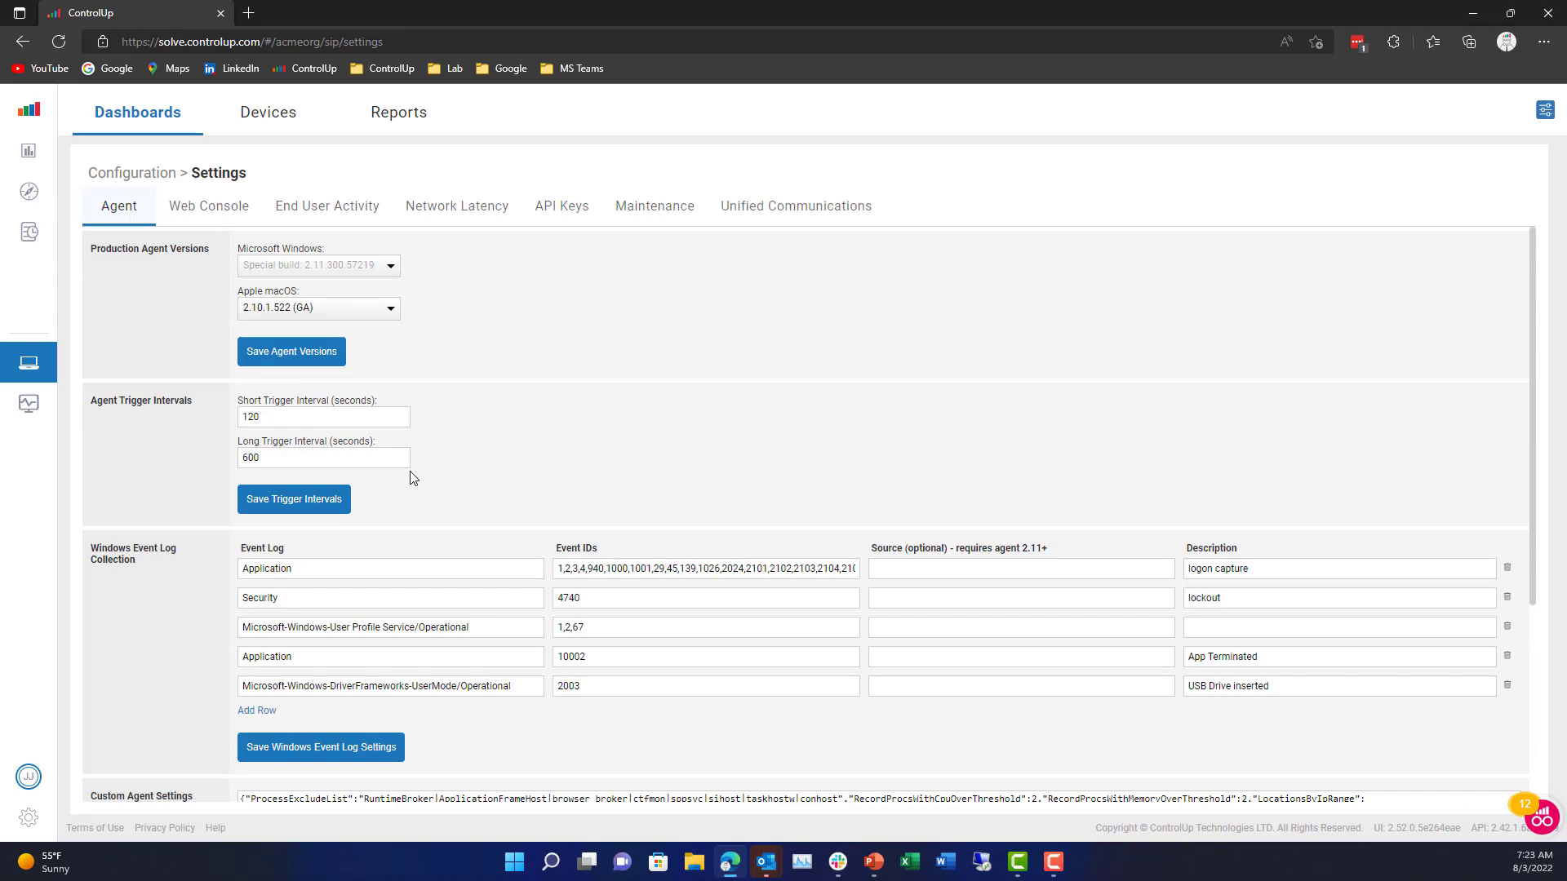
Step: Open the End User Activity settings tab and review its data collection options
click(350, 207)
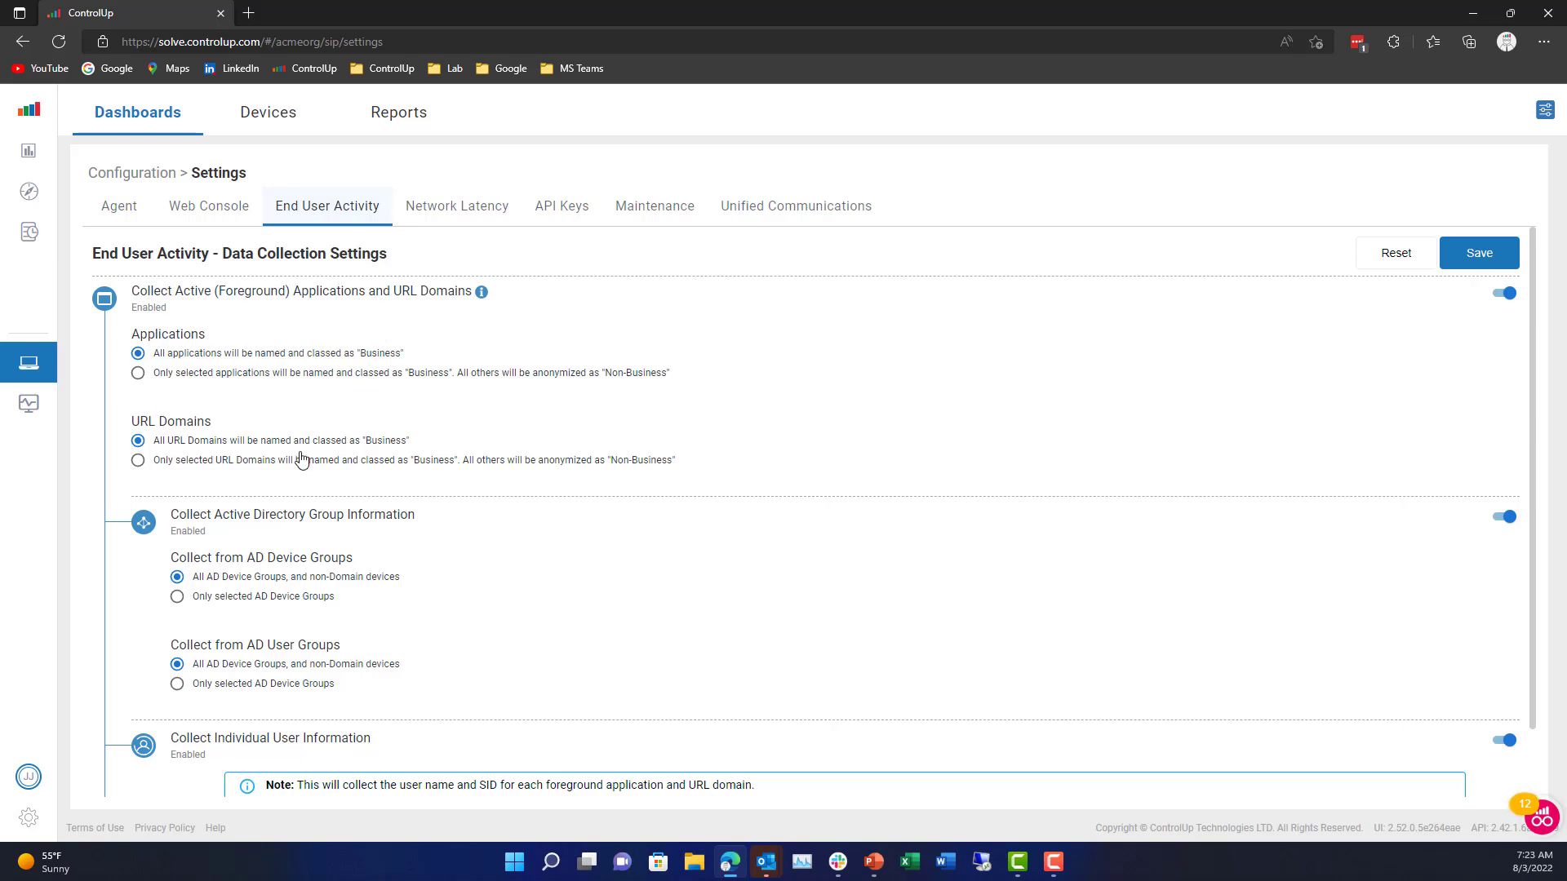
click(306, 462)
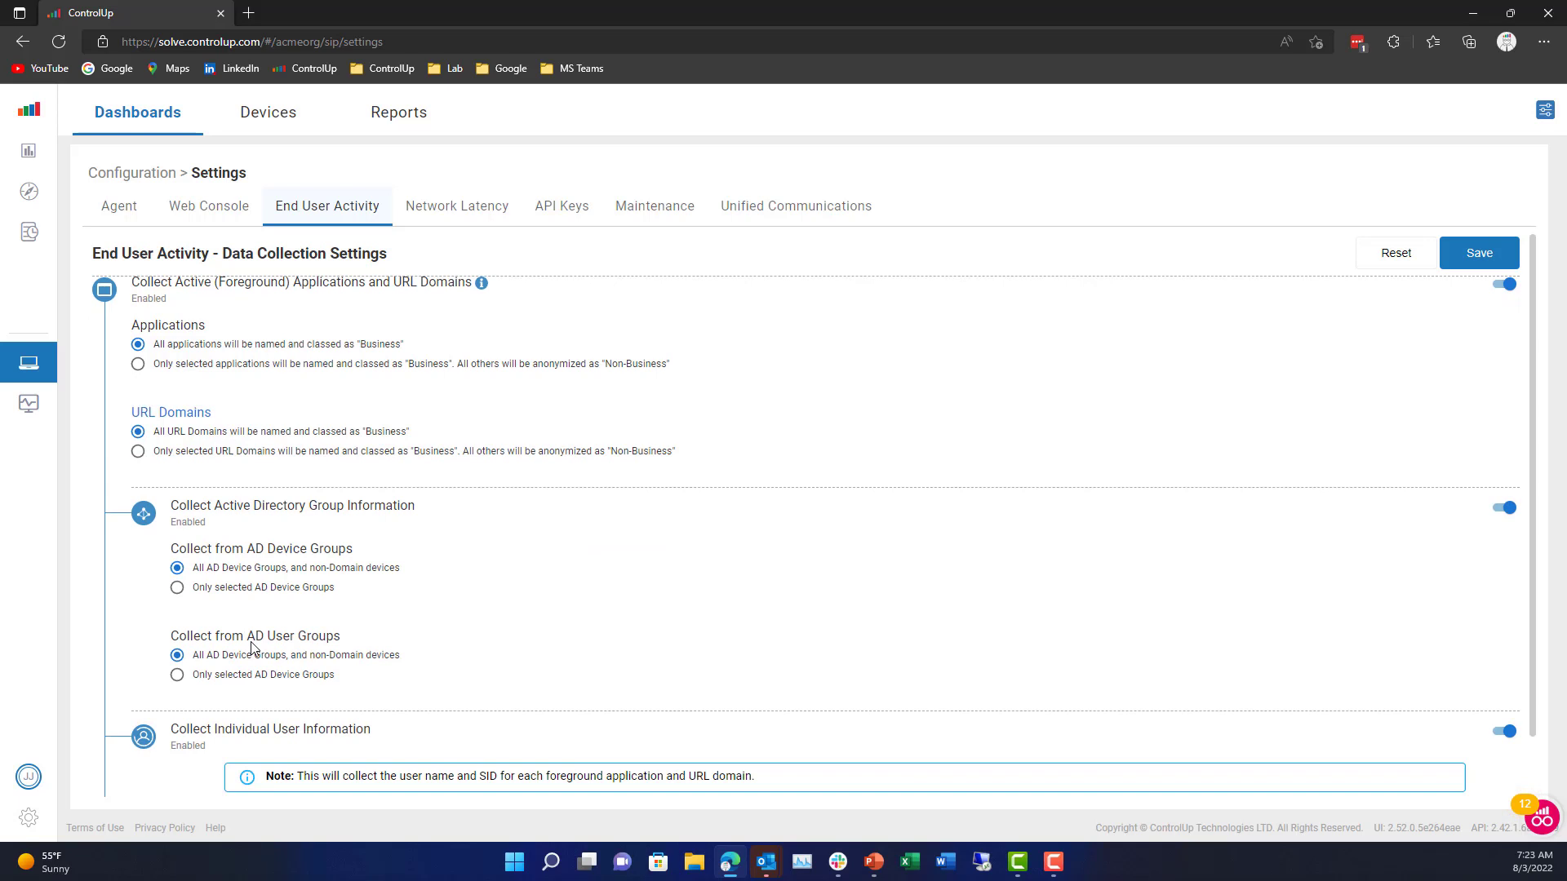
scroll(254, 648, down, 1)
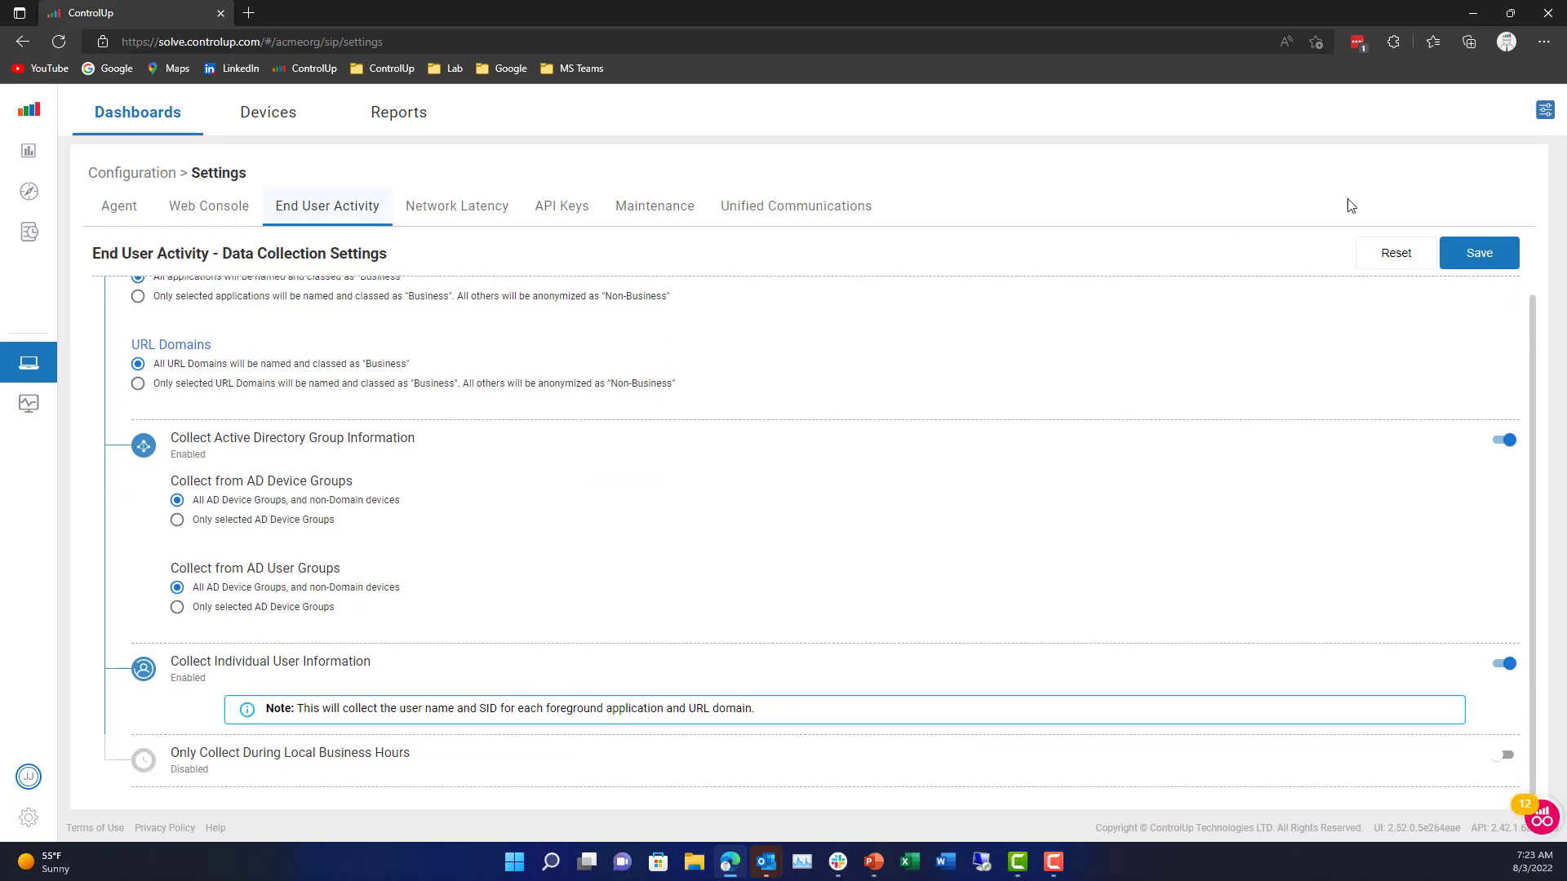